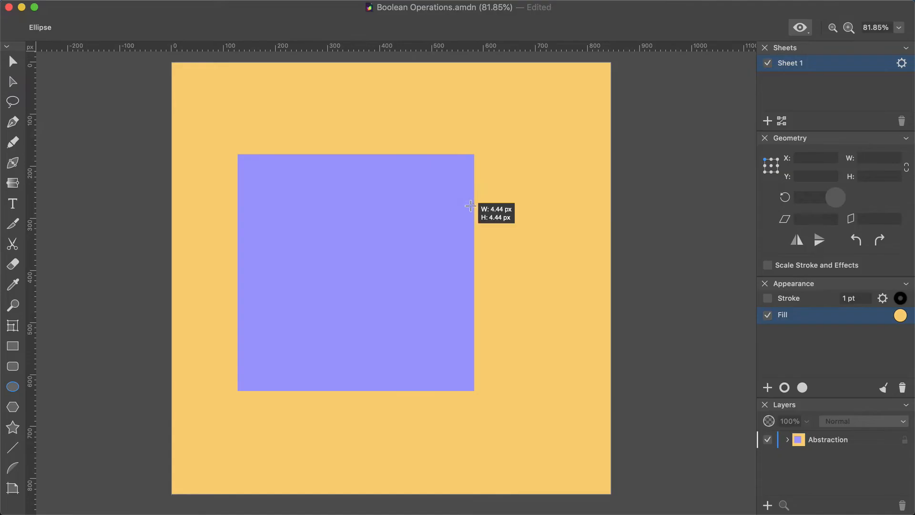
Draw a yellow circle over the purple square.
left_click_drag(475, 203, 319, 354)
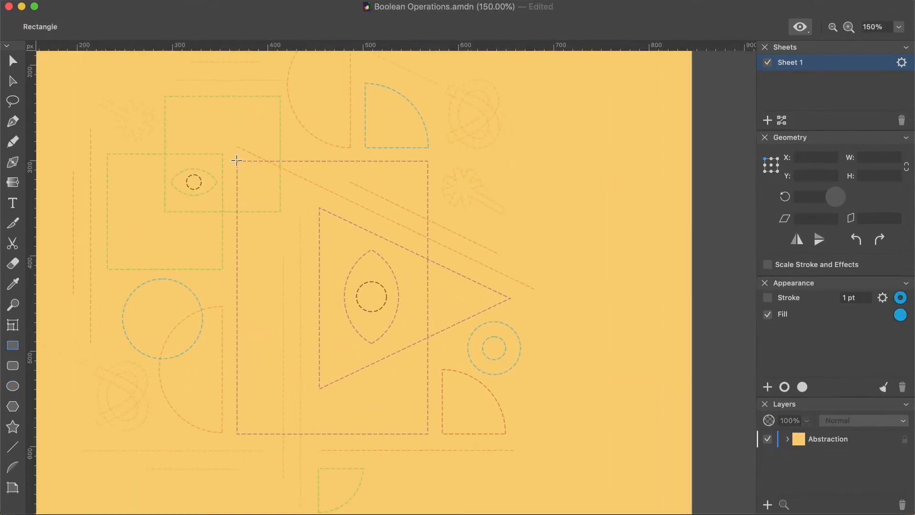
Draw a blue rectangle about 200 by 287 px and a purple right-pointing triangle overlapping it, following the central dashed outlines.
left_click_drag(236, 161, 427, 433)
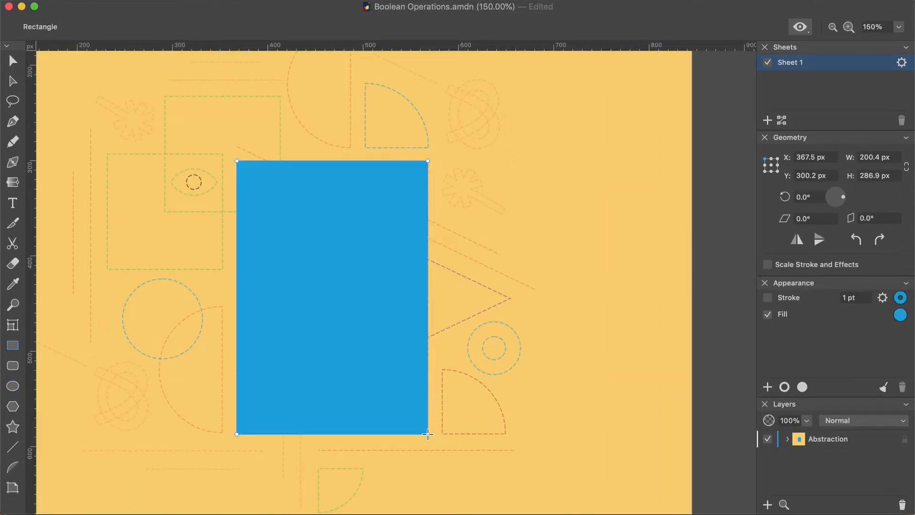
left_click_drag(427, 298, 510, 298)
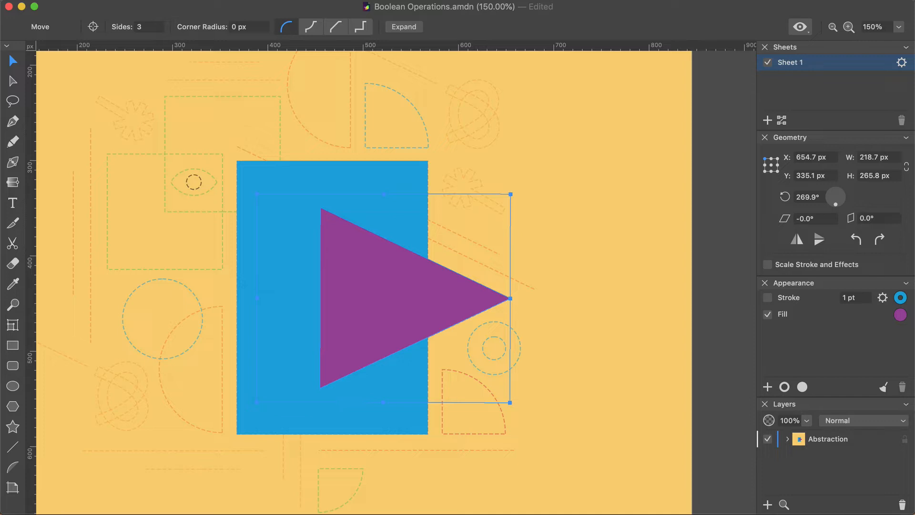
Combine the blue rectangle and purple triangle with the Exclude Boolean operation.
left_click(399, 183, "shift")
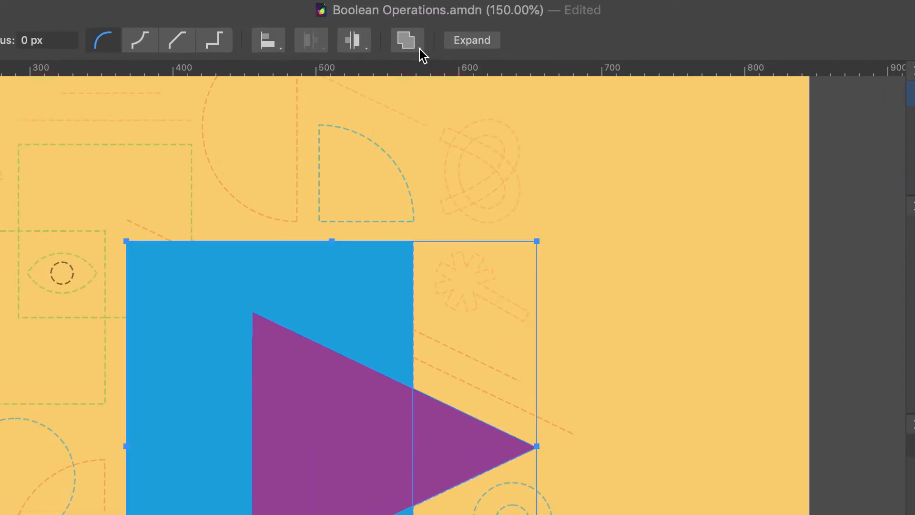
left_click(420, 49)
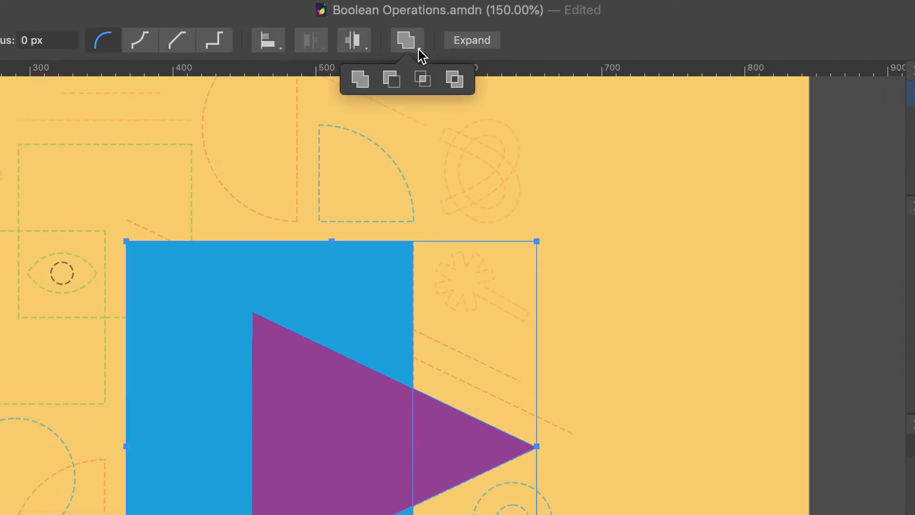
left_click(454, 79)
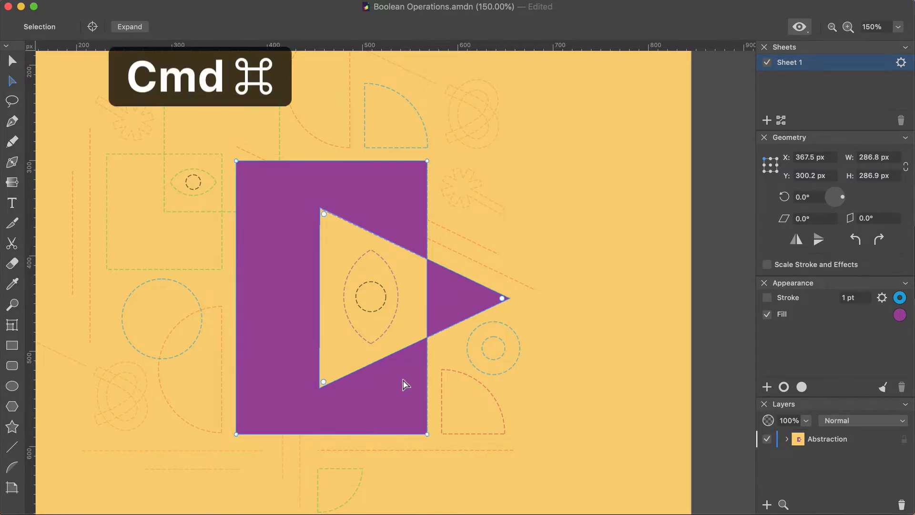
Move the rectangle and triangle individually within the compound shape and bring both back onto their dashed outlines.
left_click_drag(403, 384, 419, 373)
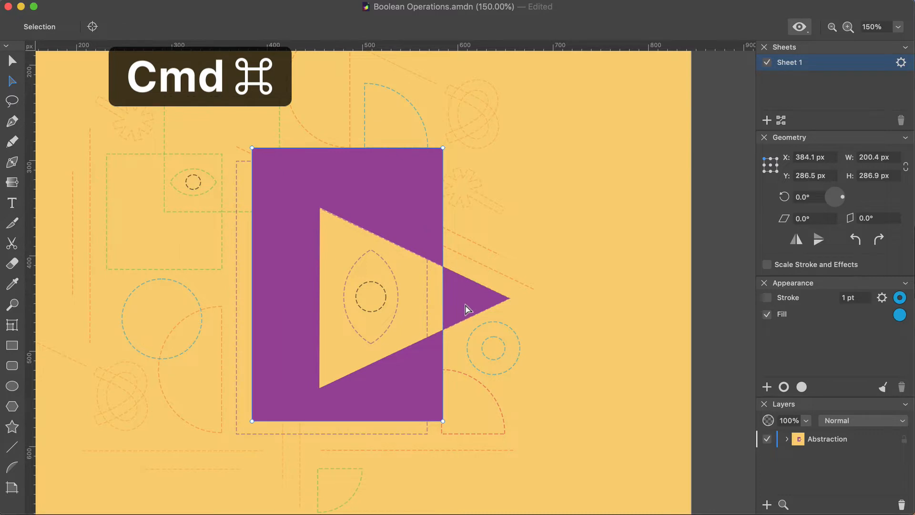
left_click_drag(465, 306, 440, 328)
left_click(296, 314)
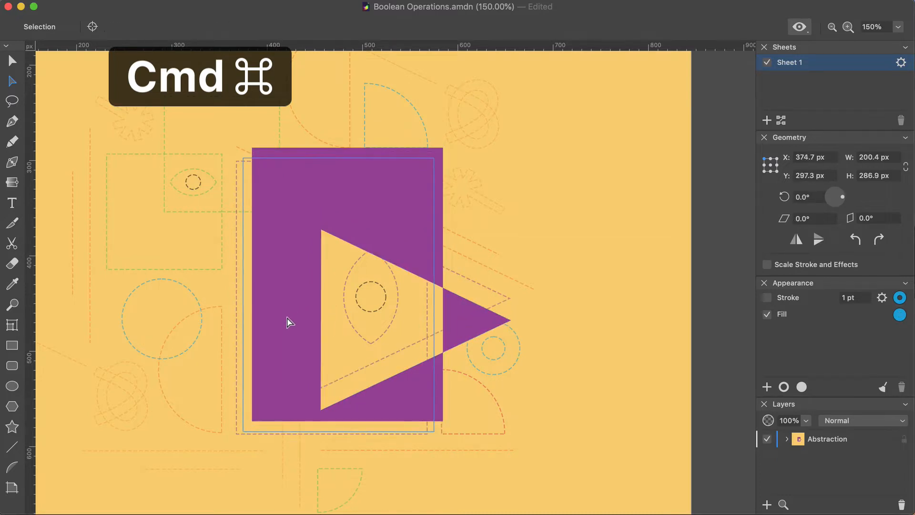
key("super+z")
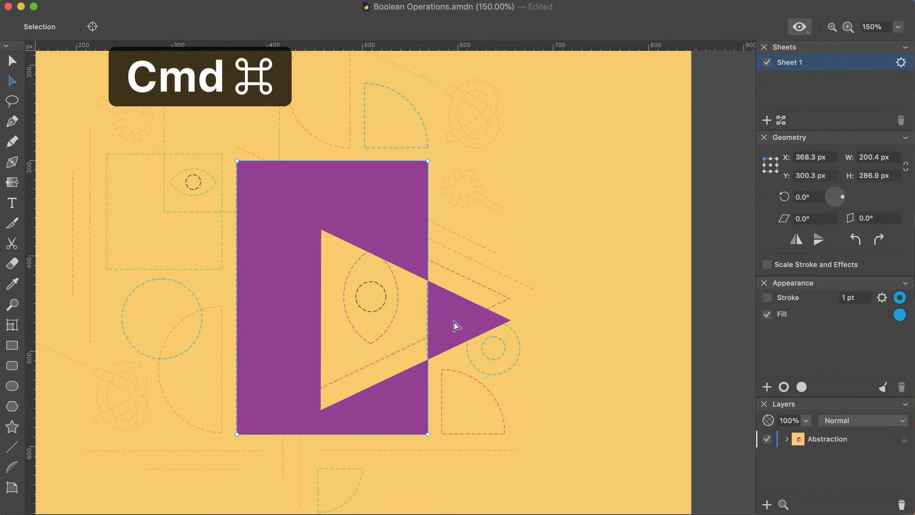
left_click_drag(456, 324, 455, 301)
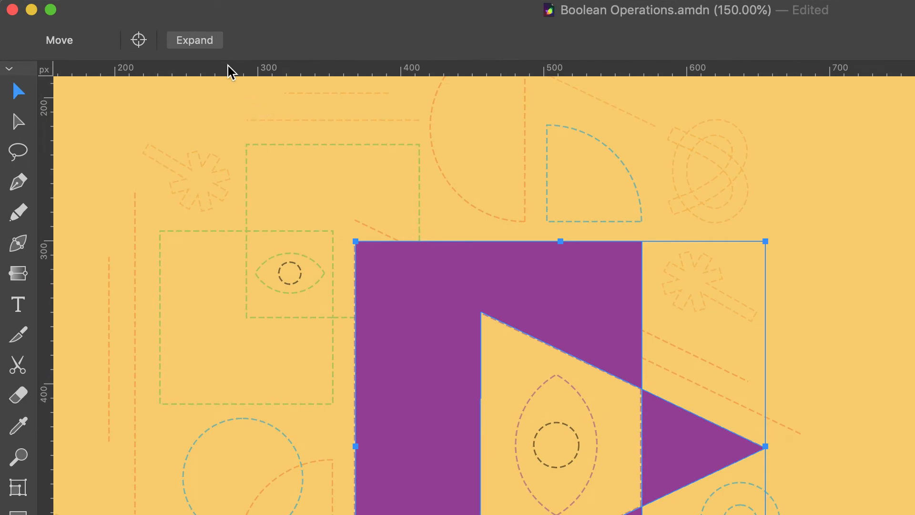
Expand the purple rectangle-and-triangle compound shape.
left_click(209, 41)
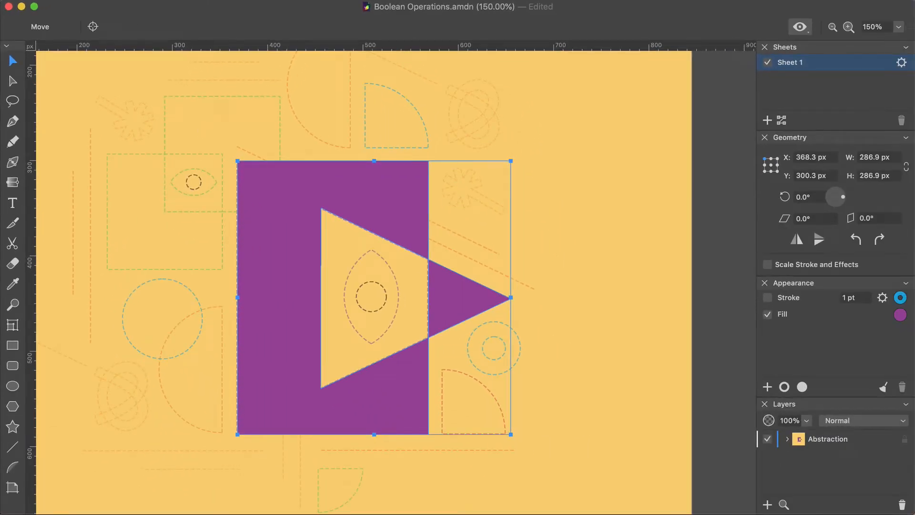
key("alt")
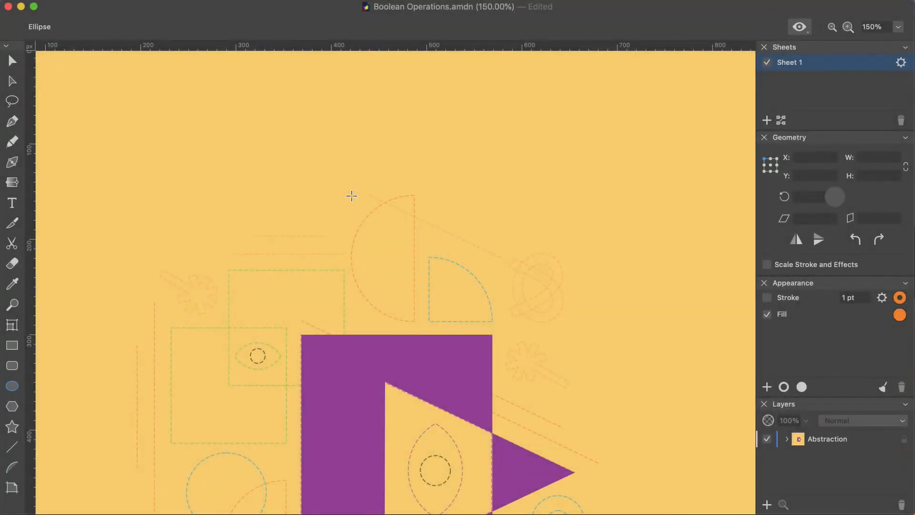
Draw an orange circle about 132 px wide above the purple shape and a 68 by 152 px rectangle covering its right half.
key("shift")
left_click_drag(351, 196, 474, 322)
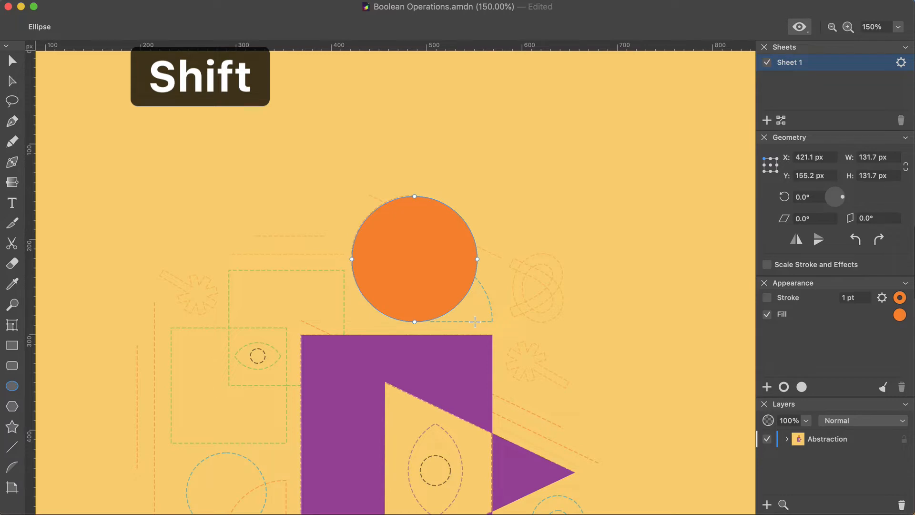
key("r")
left_click_drag(416, 181, 480, 326)
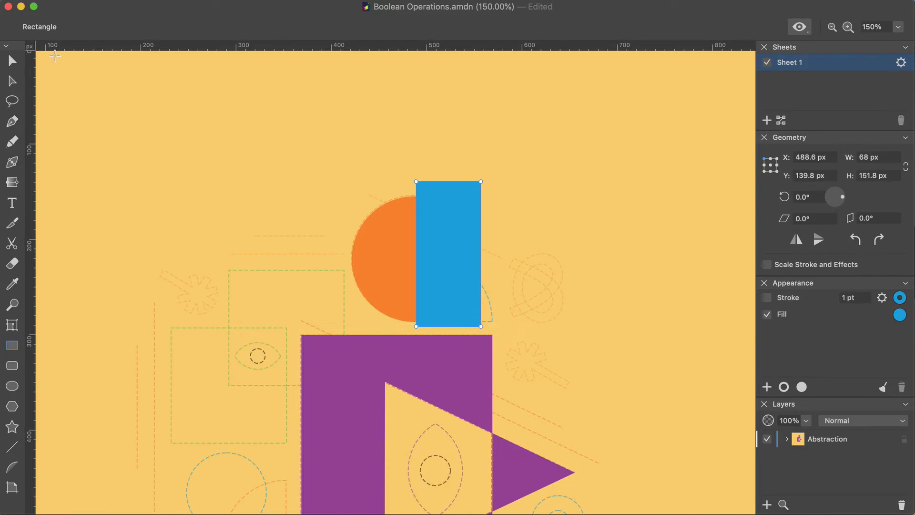
Subtract the blue rectangle from the orange circle to leave a left-facing semicircle.
key("v")
left_click(390, 226, "shift")
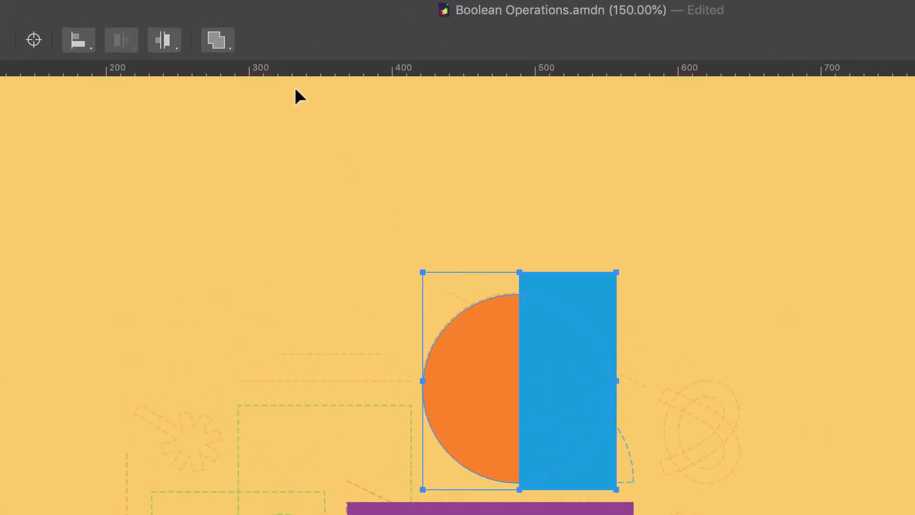
left_click(230, 45)
left_click(200, 78)
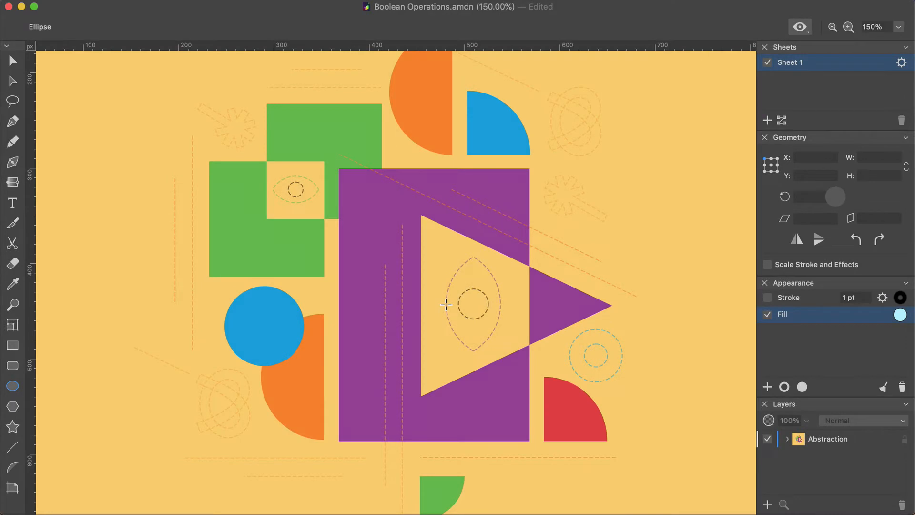
Draw a light-blue circle about 114 px wide over the triangle cutout and place an overlapping copy about 58 px to its right.
left_click_drag(442, 301, 501, 346)
key("v")
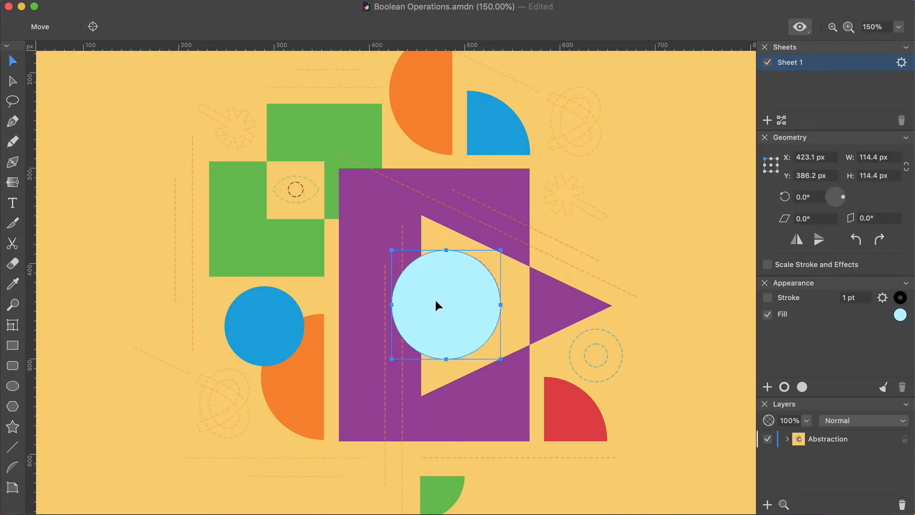
left_click_drag(435, 306, 492, 303)
Intersect the two overlapping light-blue circles to form the eye shape.
left_click(417, 290, "shift")
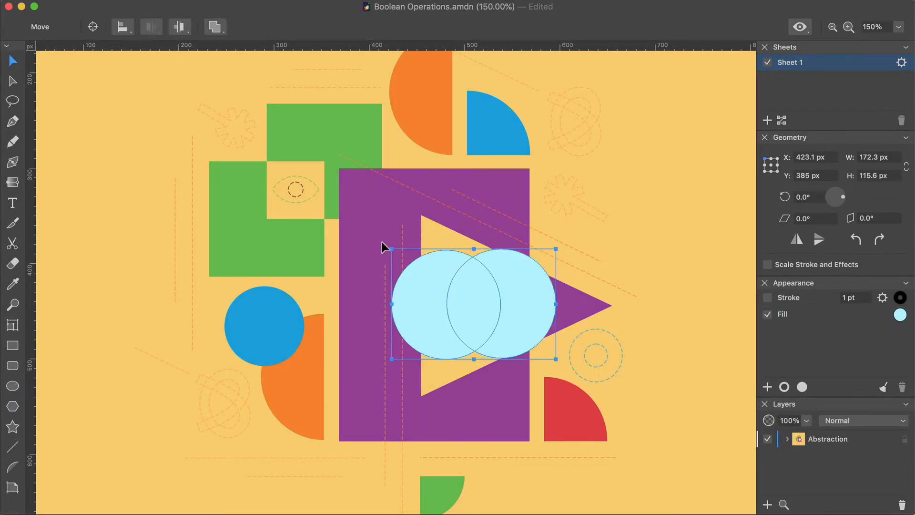
left_click(217, 27)
left_click(226, 53)
key("a")
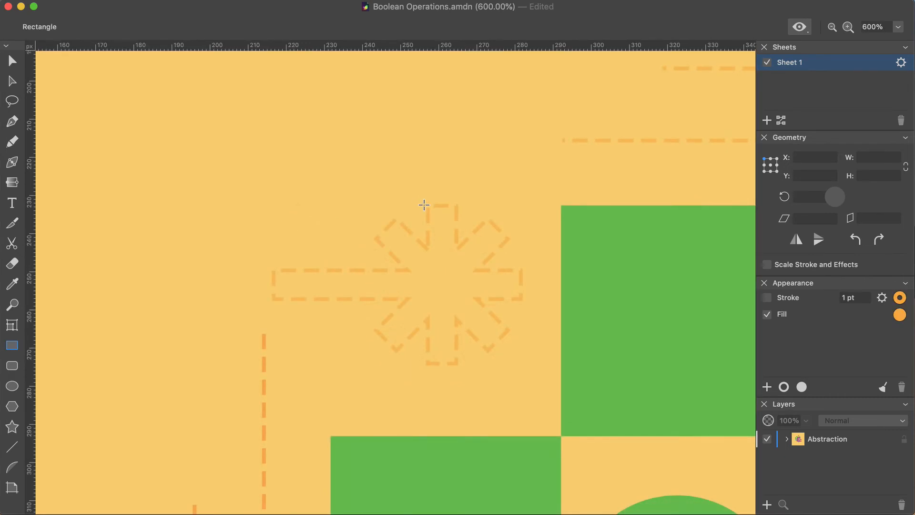
Draw an orange vertical bar about 8 by 41 px and add rotated copies at 45° intervals to form an asterisk.
left_click_drag(427, 206, 457, 363)
key("v")
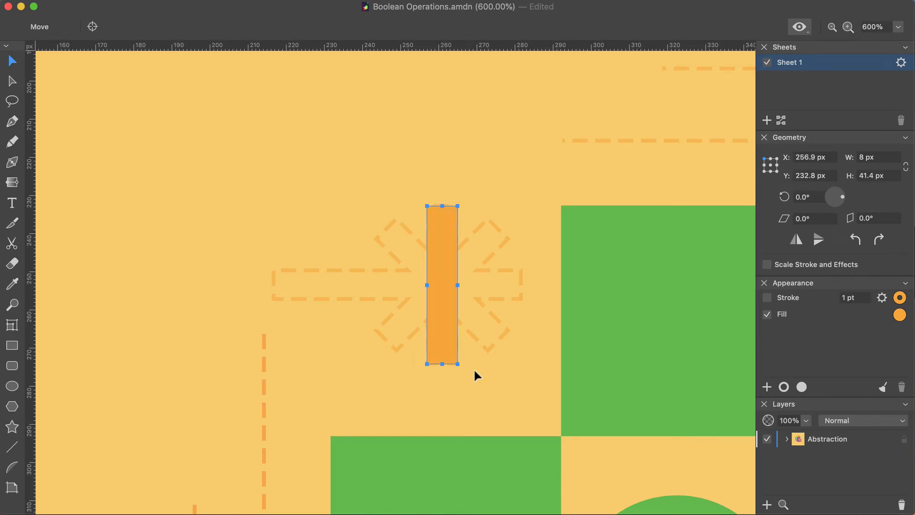
key("alt")
key("shift")
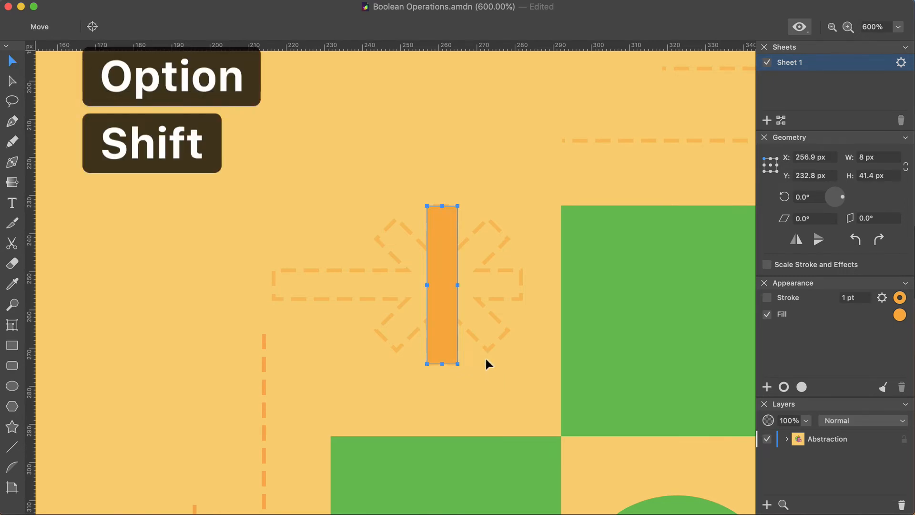
left_click_drag(464, 205, 496, 351)
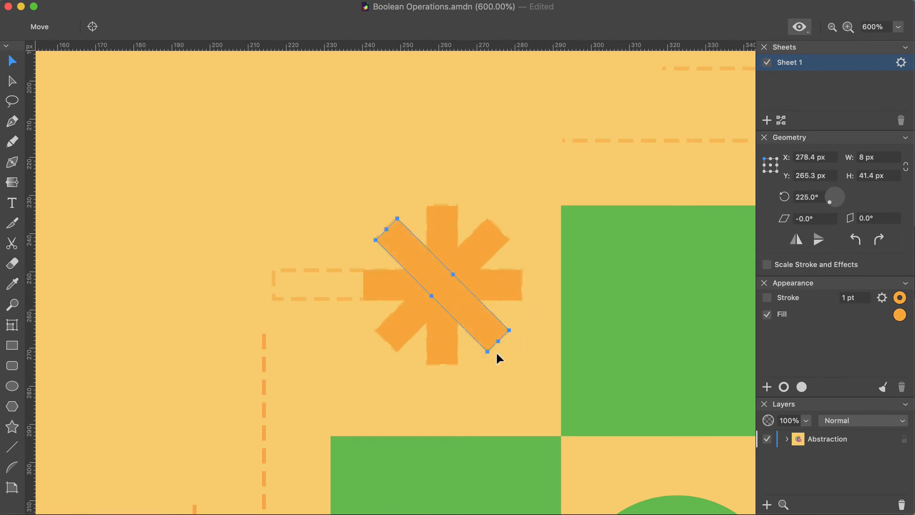
Stretch the asterisk's horizontal bar leftward along the dashed outline to a length of about 65 px.
key("super+z")
left_click_drag(362, 285, 275, 282)
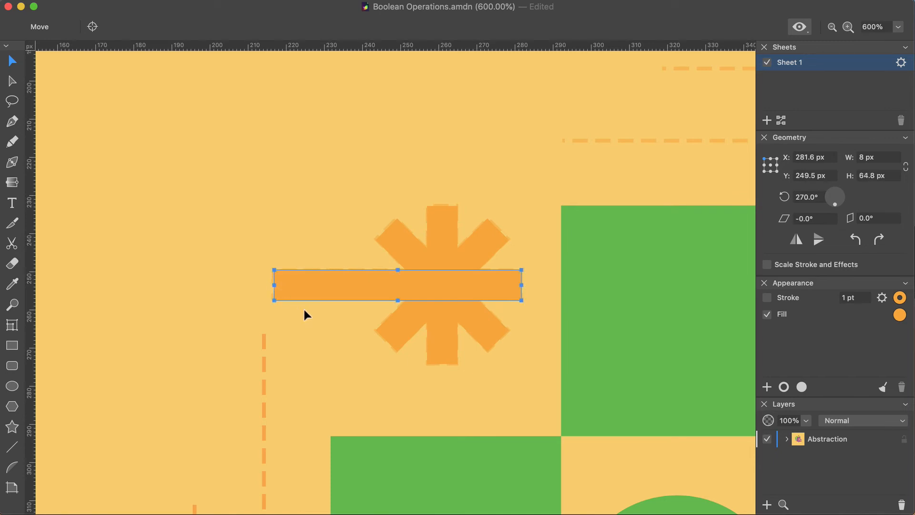
Unite the four orange asterisk bars into one compound shape and expand it.
left_click(406, 327, "shift")
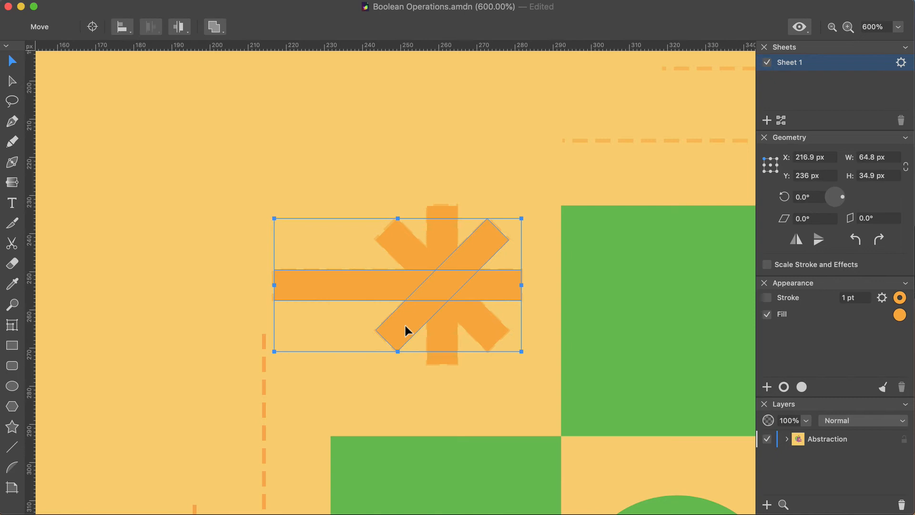
left_click(439, 337, "shift")
left_click(471, 325, "shift")
left_click(223, 32)
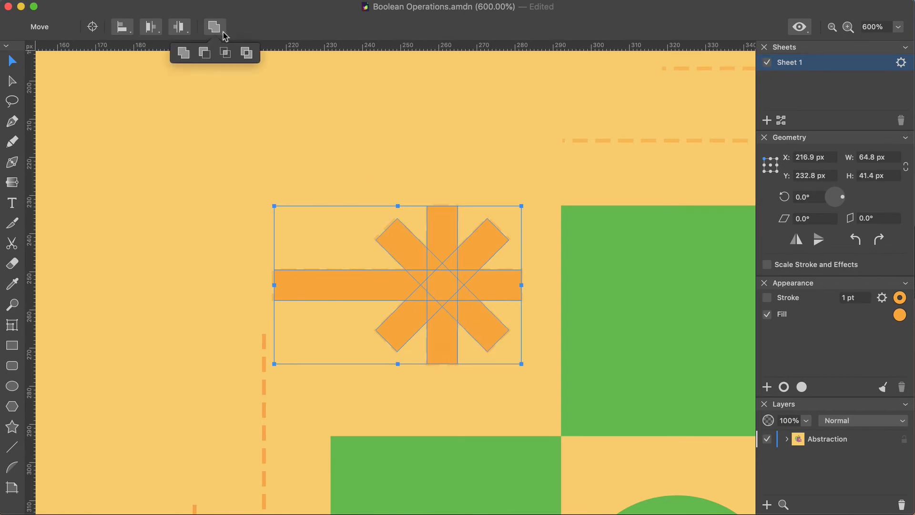
left_click(184, 53)
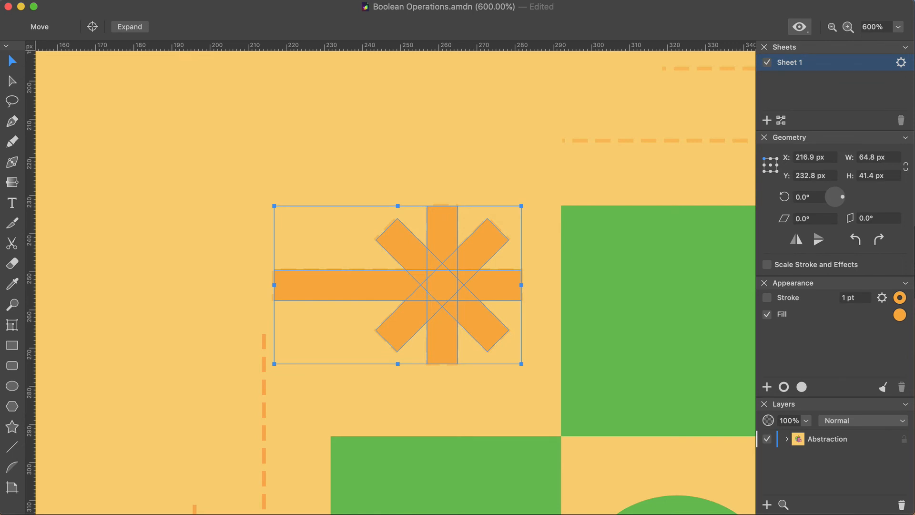
left_click(136, 28)
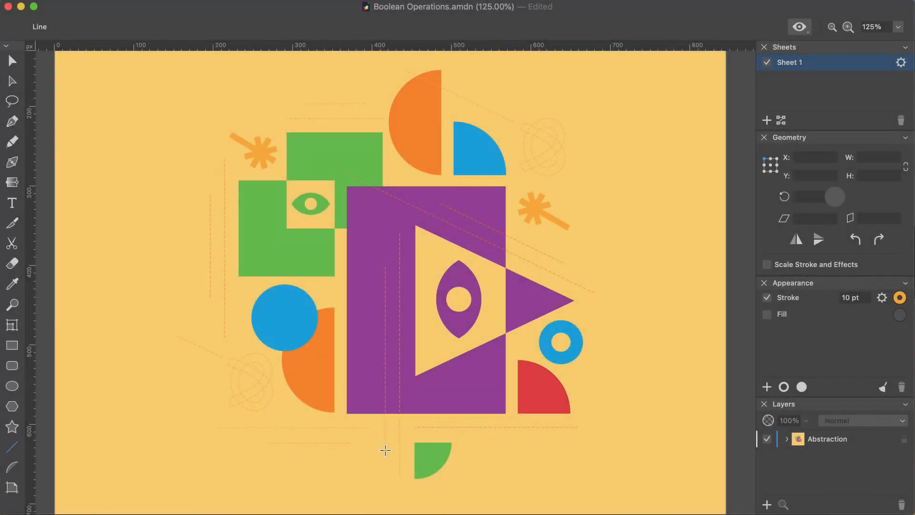
Draw a vertical orange line with a 10 pt stroke along the left dashed guide crossing the purple rectangle.
left_click_drag(387, 448, 385, 267)
key("v")
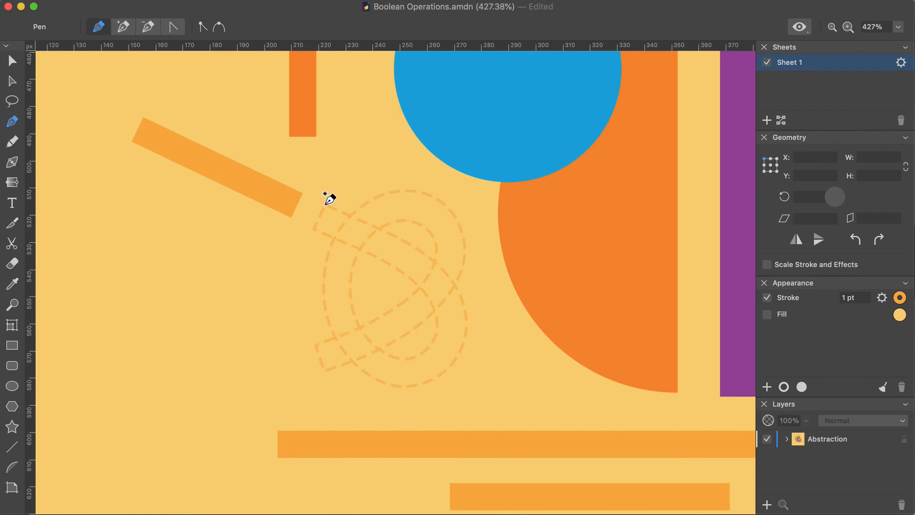
Trace the dashed loop ornament beneath the blue circle as a curved path with the Pen tool.
left_click(325, 205)
left_click_drag(462, 301, 471, 355)
left_click(447, 370)
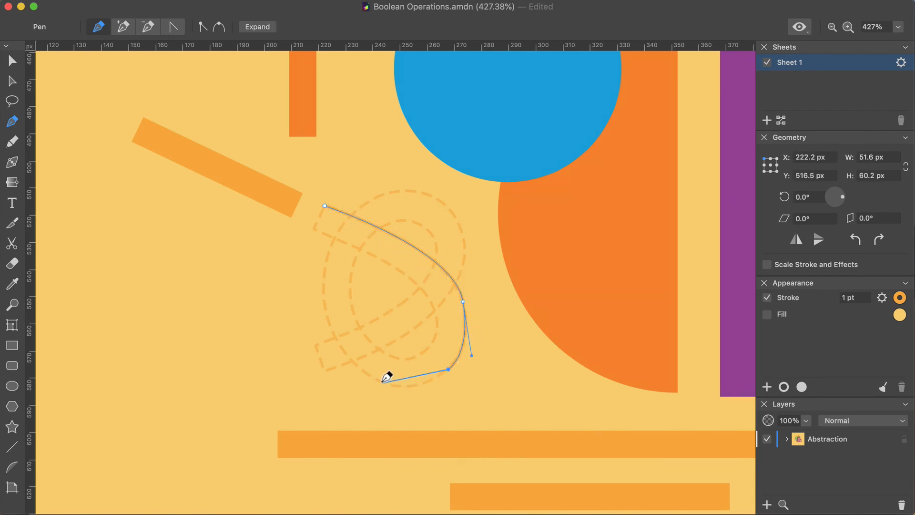
left_click_drag(374, 377, 334, 356)
left_click_drag(325, 306, 351, 213)
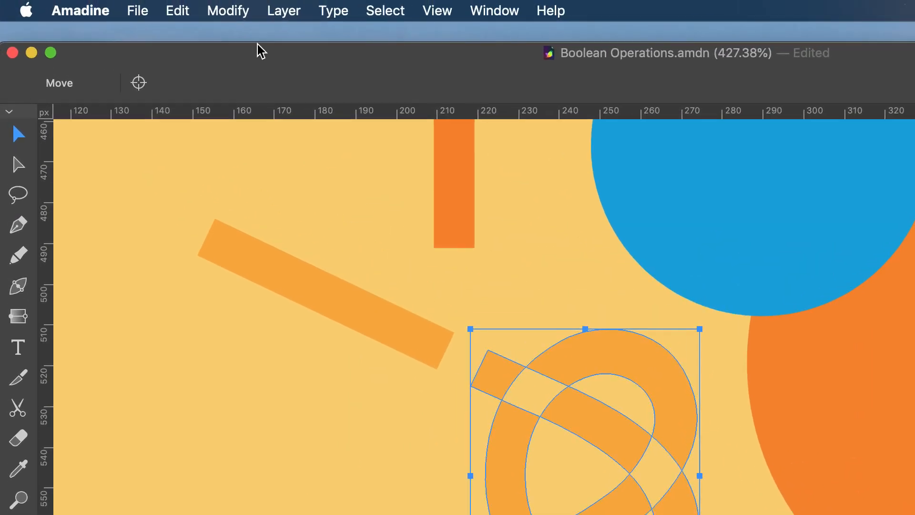
Set the orange loop shape's fill mode to Use None-Zero Winding Fill Rule.
left_click(233, 11)
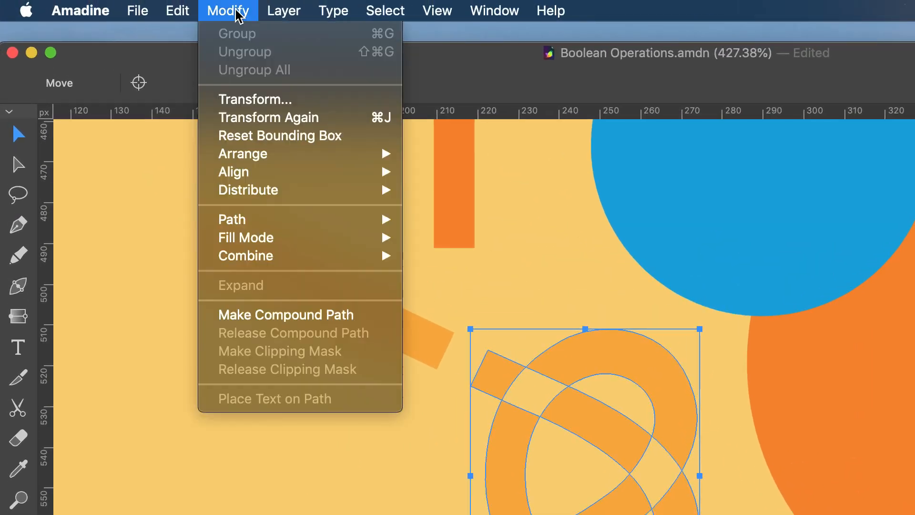
mouse_move(292, 239)
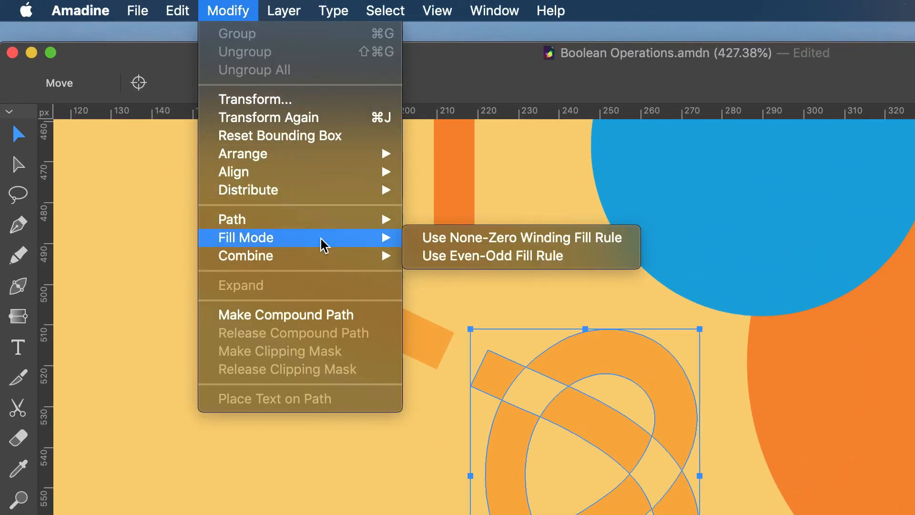
left_click(456, 238)
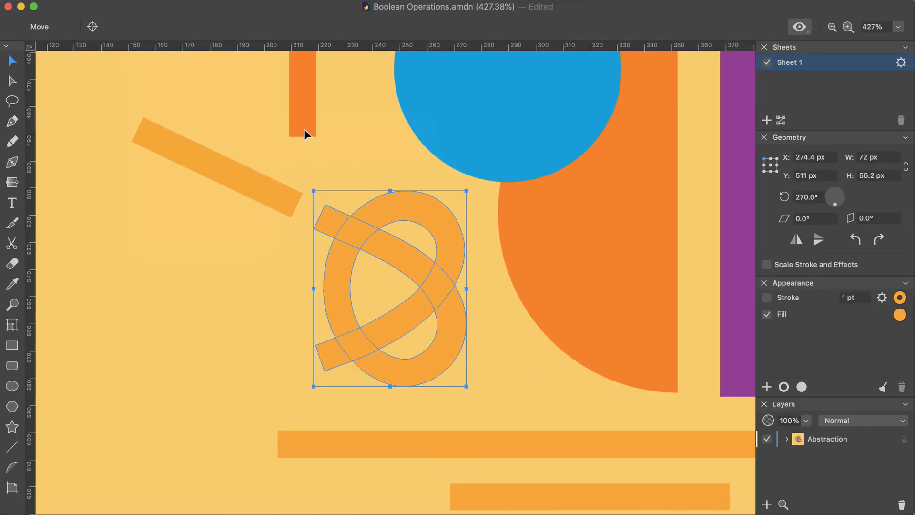